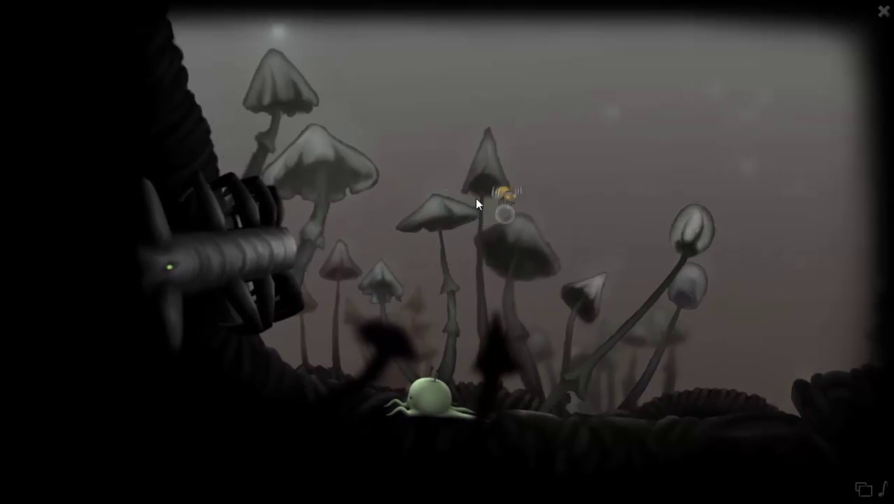
- Fly the bee right over the tall mushrooms and release its droplet onto a mushroom
drag(480, 197, 534, 190)
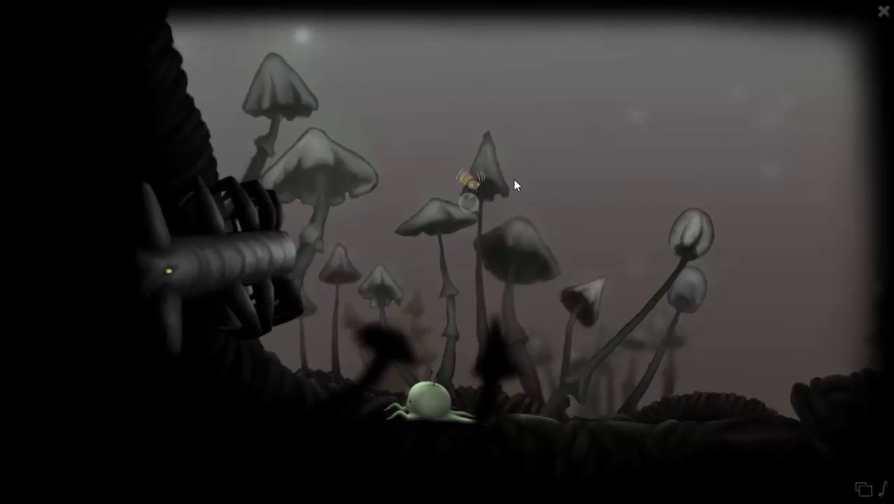
drag(487, 190, 589, 196)
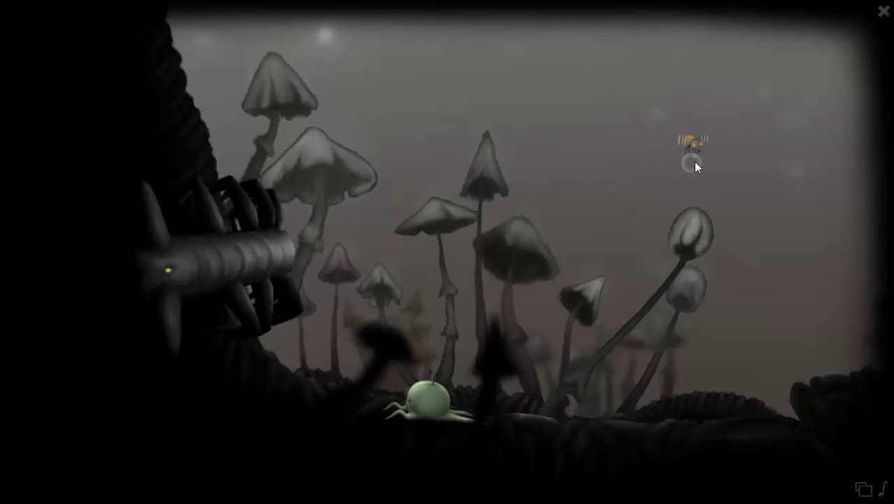
click(694, 161)
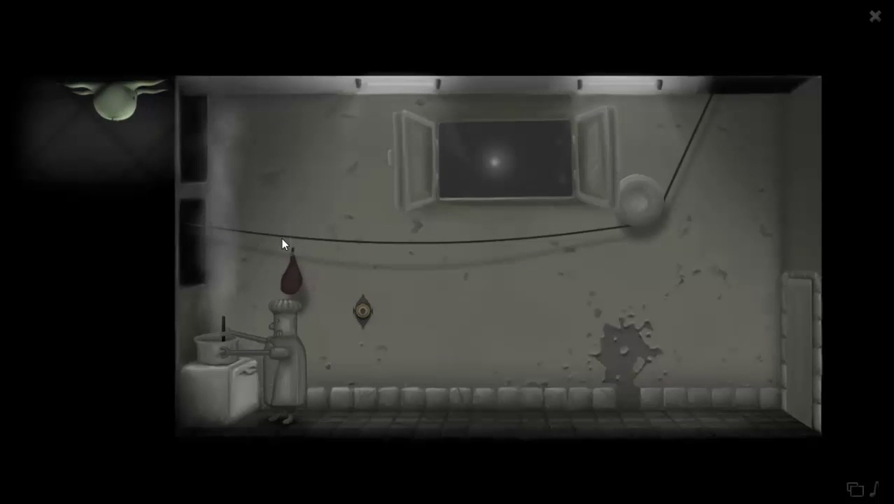
- Push the red bag left past the chef until it's gone, then open the wall eye
drag(300, 260, 249, 249)
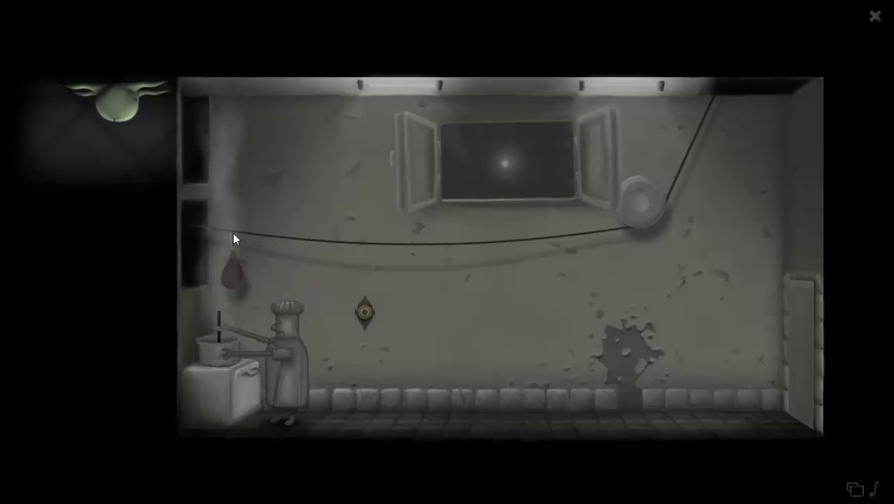
drag(249, 248, 219, 254)
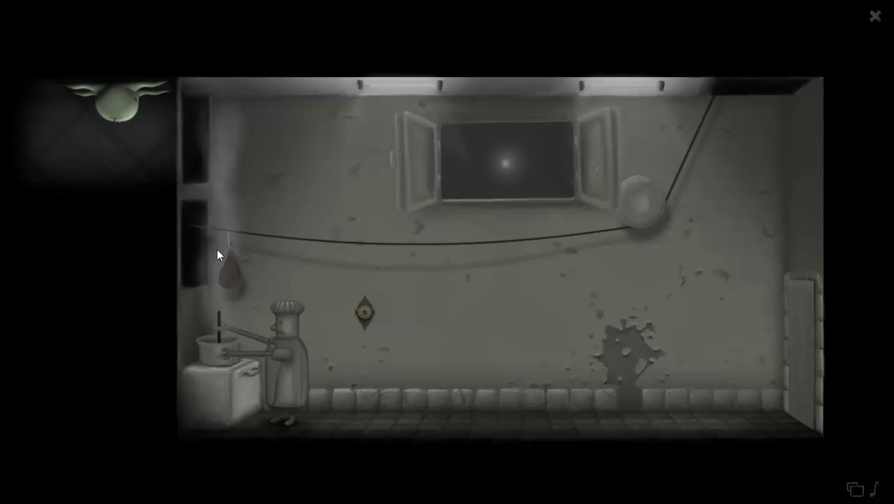
click(362, 307)
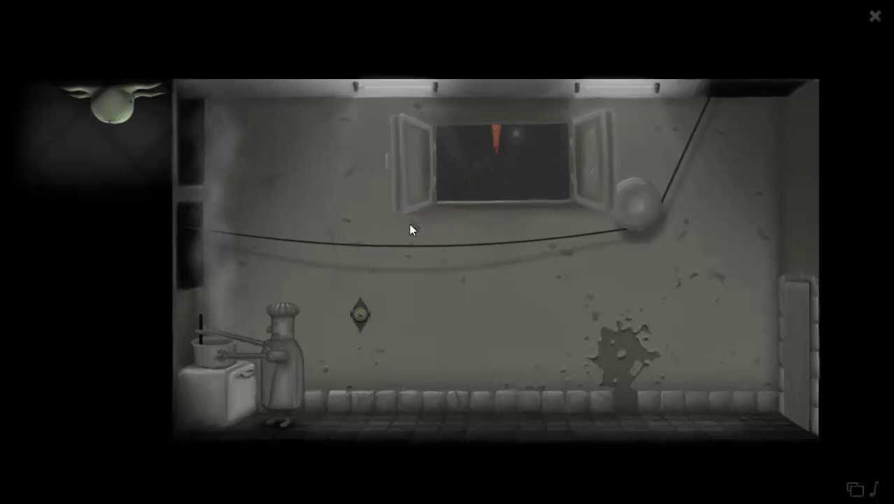
- Summon a carrot via the wall eye, slide it over the pot, and drop it in
click(361, 310)
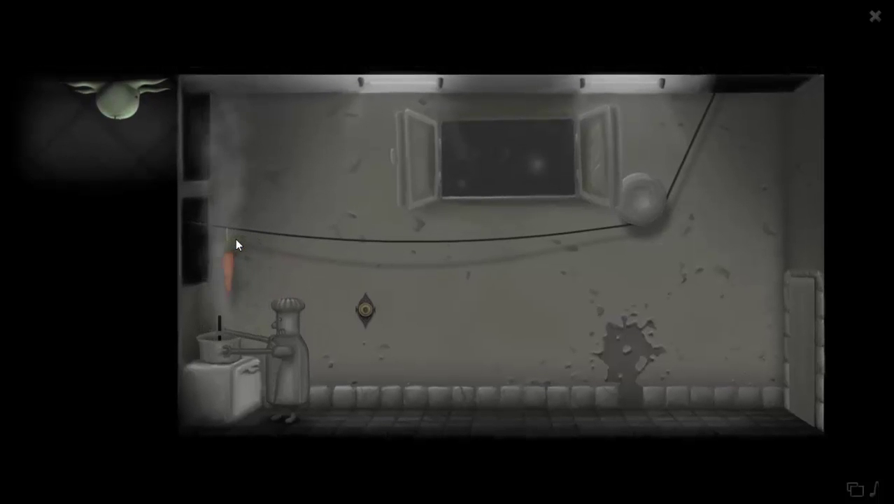
drag(236, 245, 213, 250)
click(213, 250)
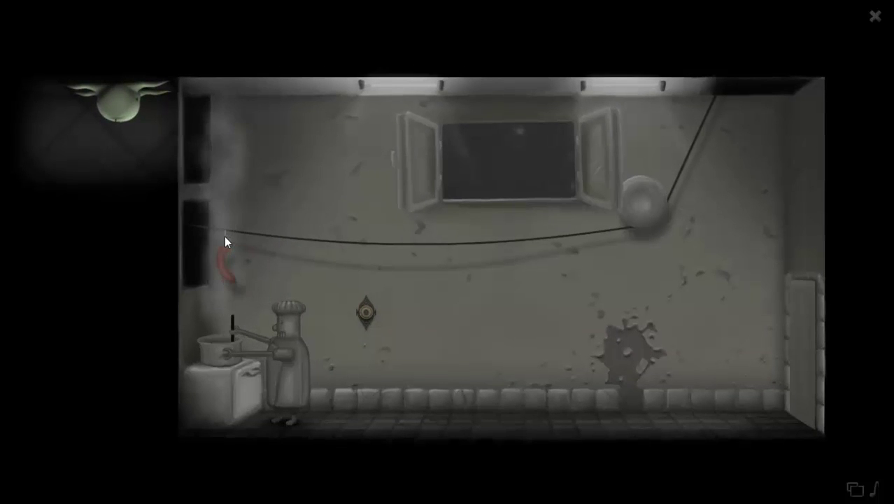
- Drop the red sausage into the pot and open the right-hand doorway for the chef
click(222, 267)
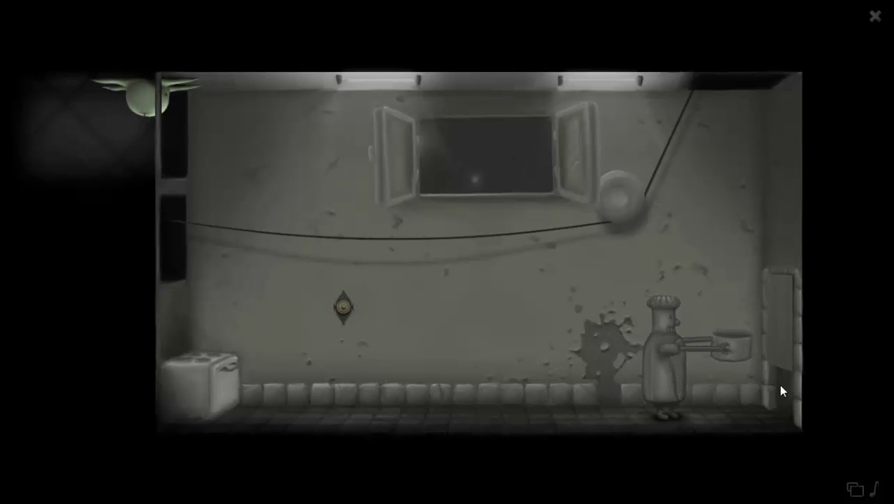
click(780, 389)
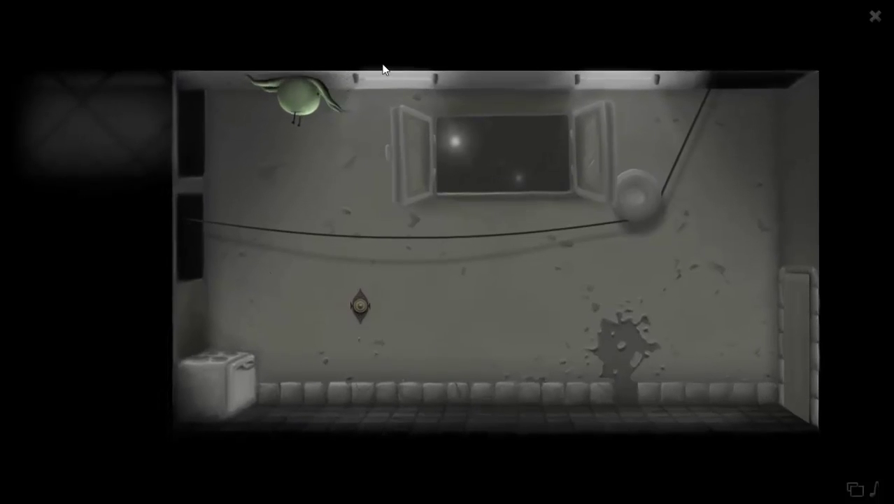
- Drop the green creature from the ceiling and send it crawling right along the floor
click(368, 116)
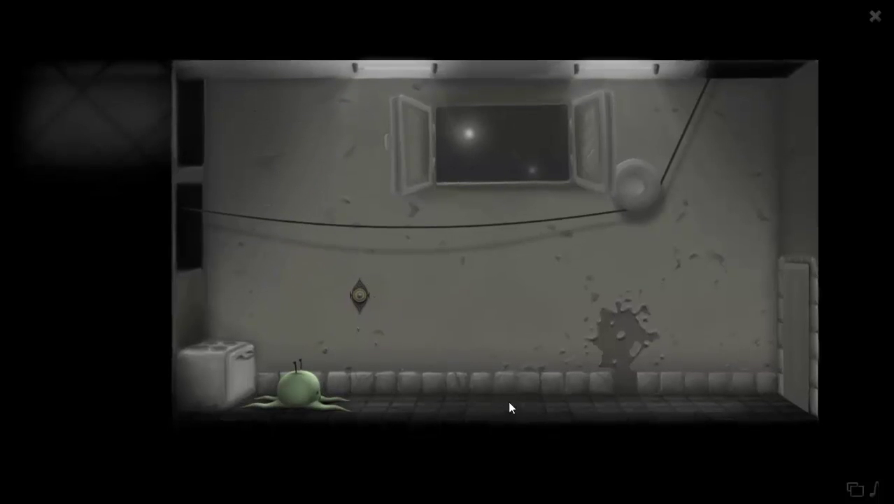
click(530, 378)
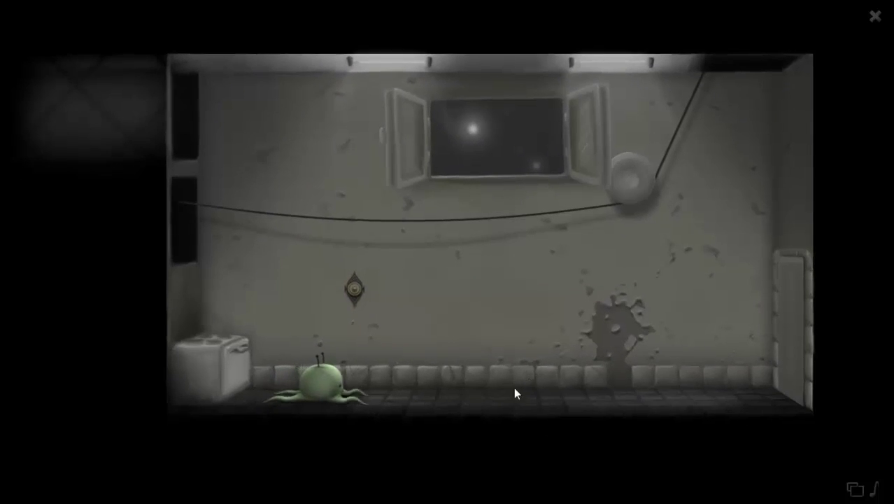